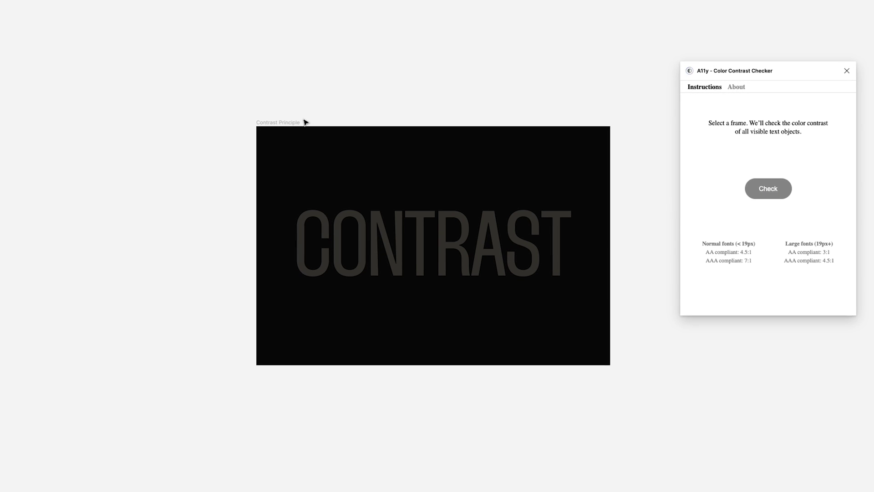
Step: Lighten the Contrast Principle frame's CONTRAST text, raising its ratio from 1.67 to 7.42 to pass AA and AAA
left_click(290, 122)
left_click(773, 191)
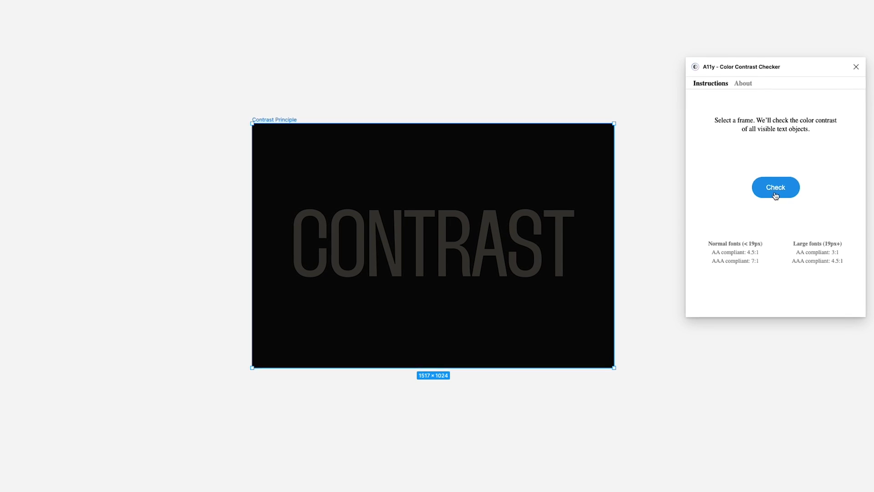
left_click_drag(777, 194, 793, 195)
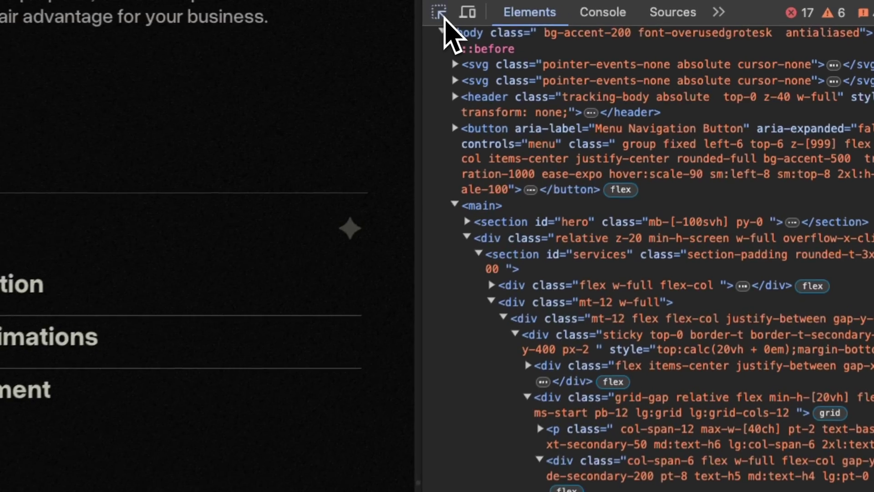
left_click(441, 12)
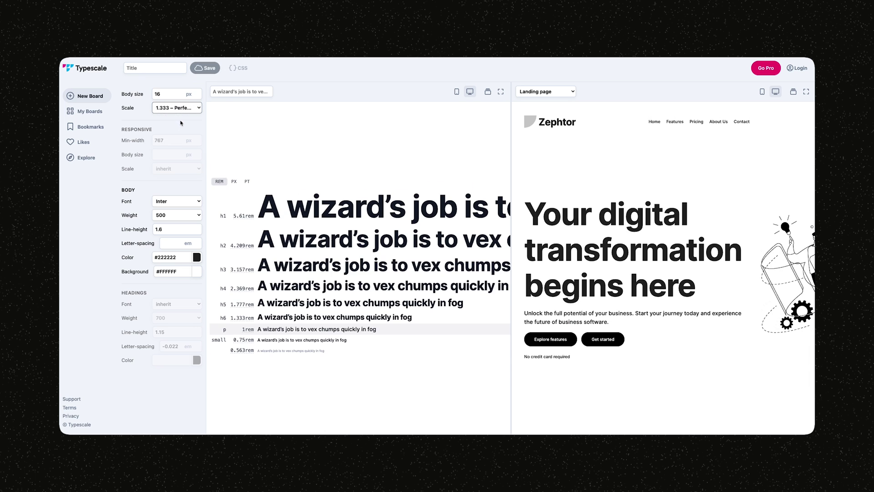
Step: Change the Typescale ratio to 1.200 – Minor Third so the sample headings shrink
left_click(183, 108)
left_click(185, 76)
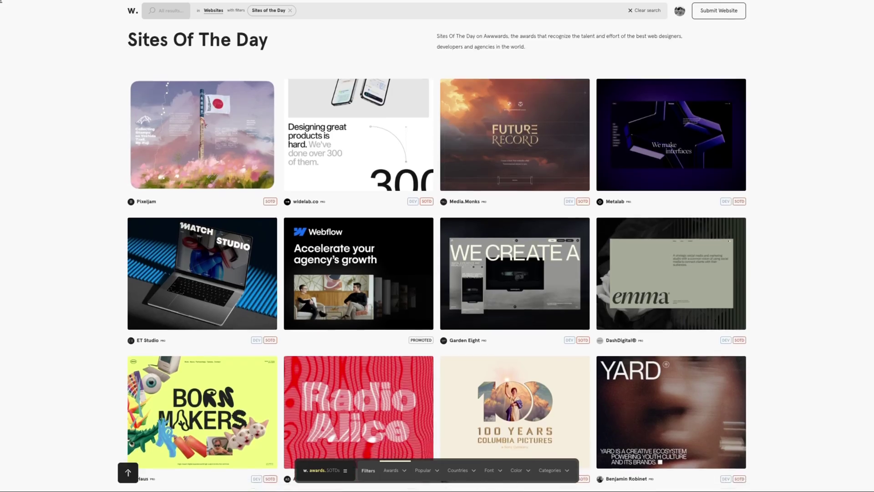
Step: Scroll past Sites of the Day and far down the Pinterest 'Swiss typography' poster pins
scroll(437, 255, "down", 5)
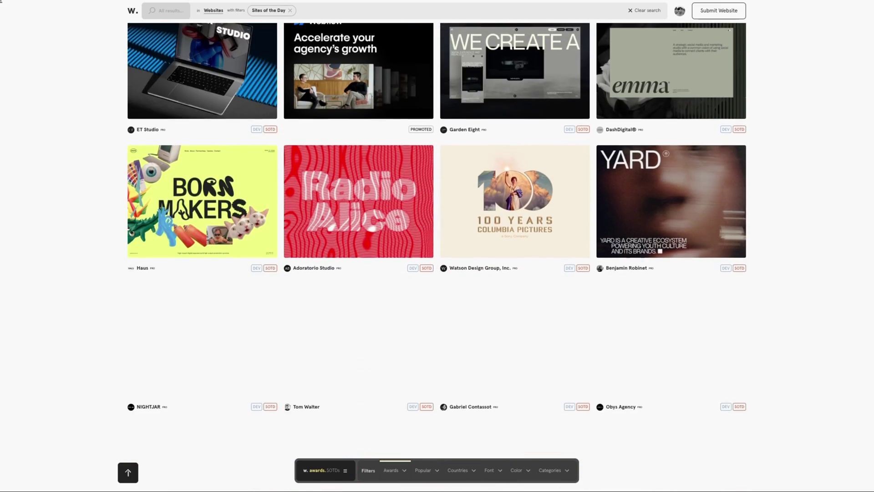
scroll(437, 255, "down", 3)
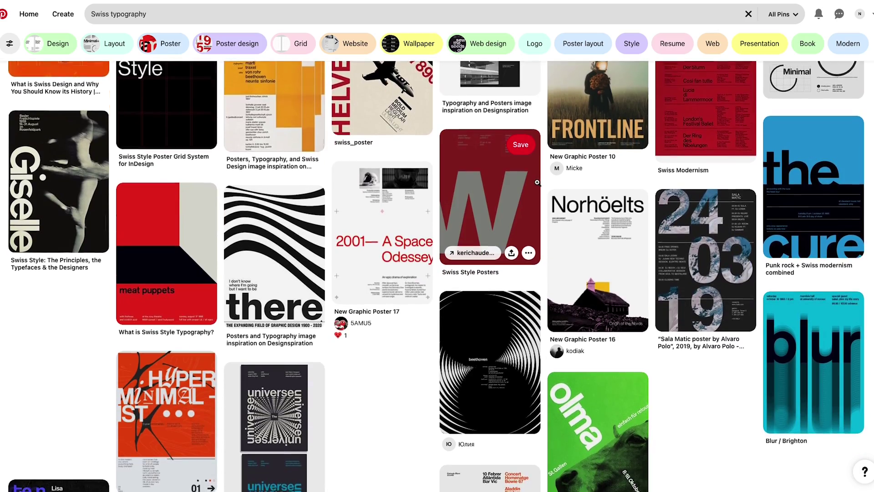
scroll(538, 182, "down", 4)
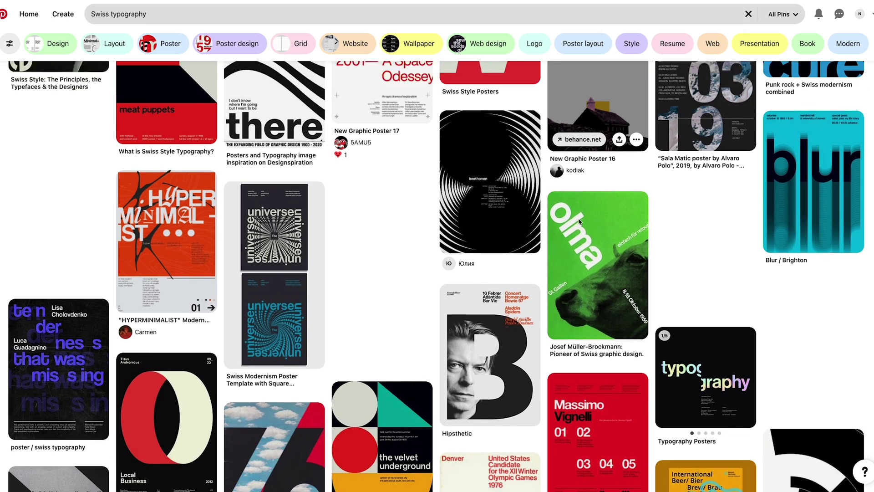
scroll(580, 221, "down", 8)
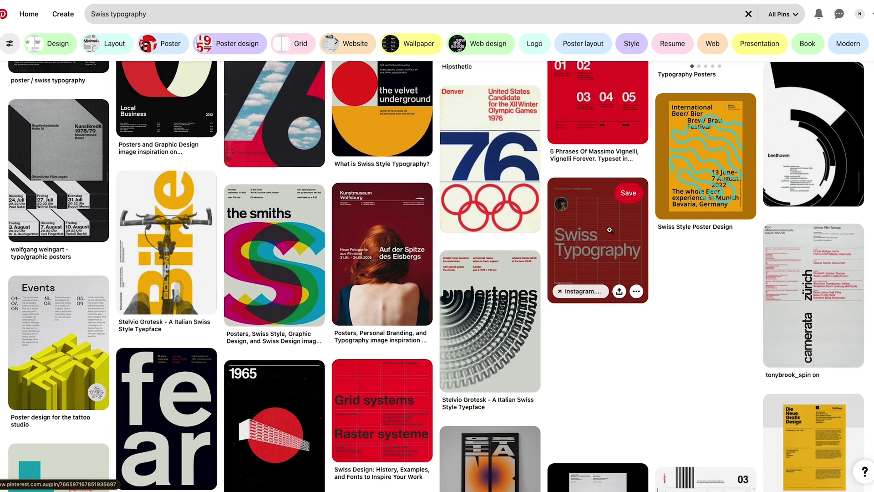
scroll(610, 230, "down", 3)
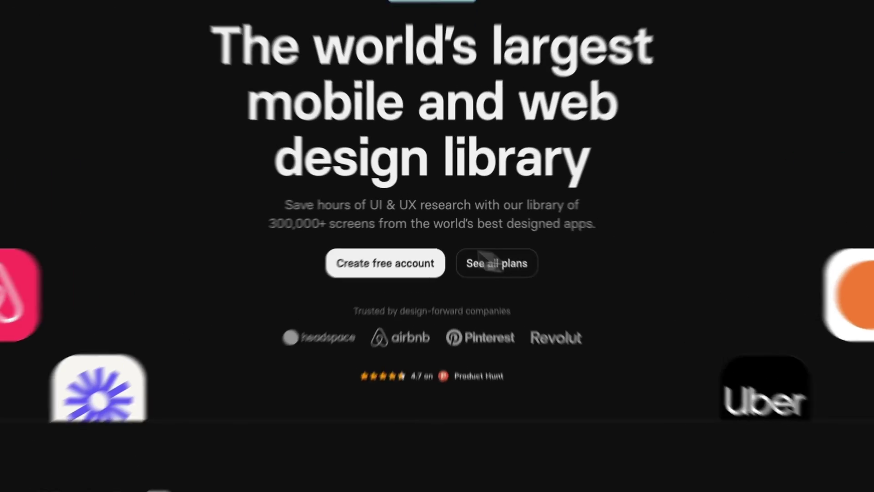
Step: Highlight the sentence about 300,000+ screens and scroll down the Discover app grid
left_click_drag(285, 204, 486, 225)
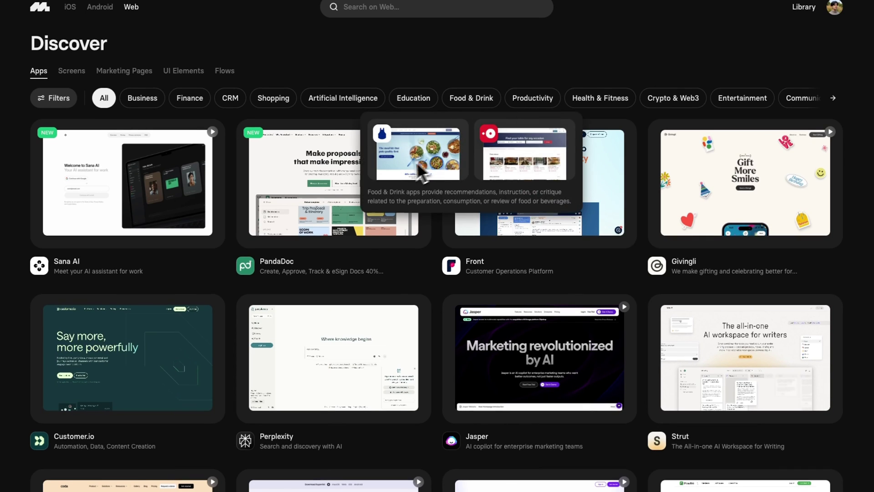
scroll(318, 190, "down", 3)
scroll(318, 191, "down", 15)
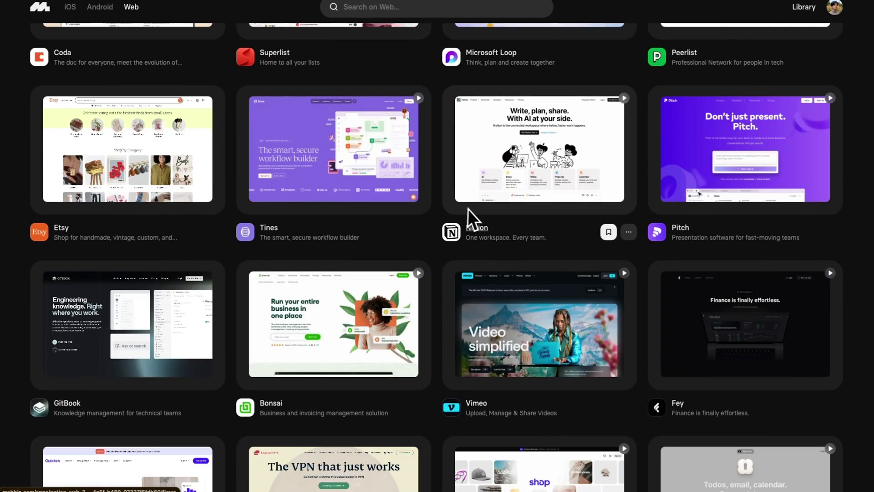
scroll(523, 214, "down", 15)
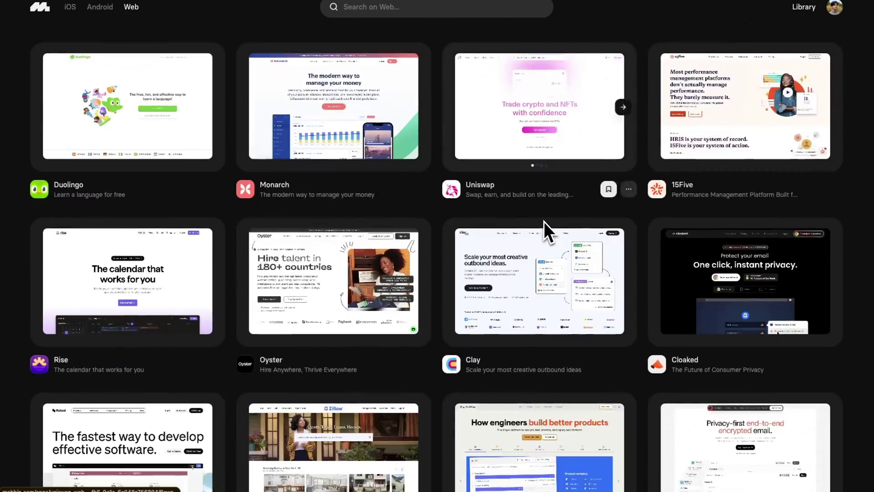
scroll(535, 223, "down", 20)
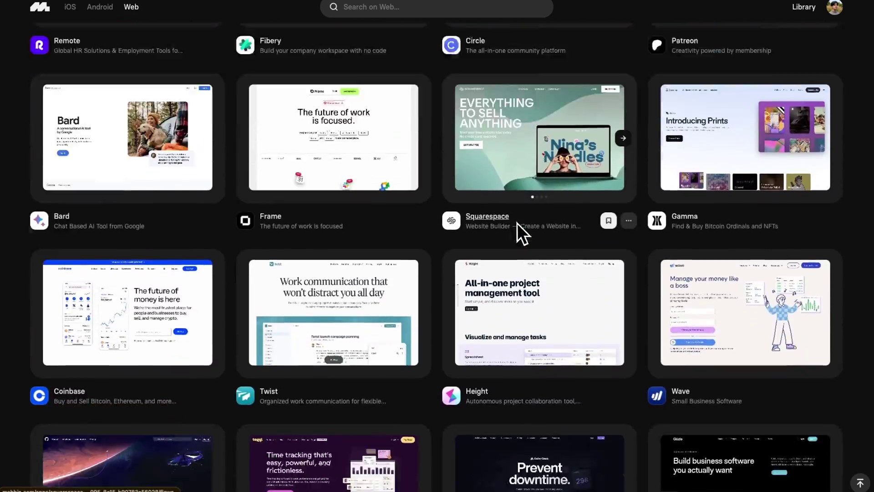
scroll(517, 230, "down", 20)
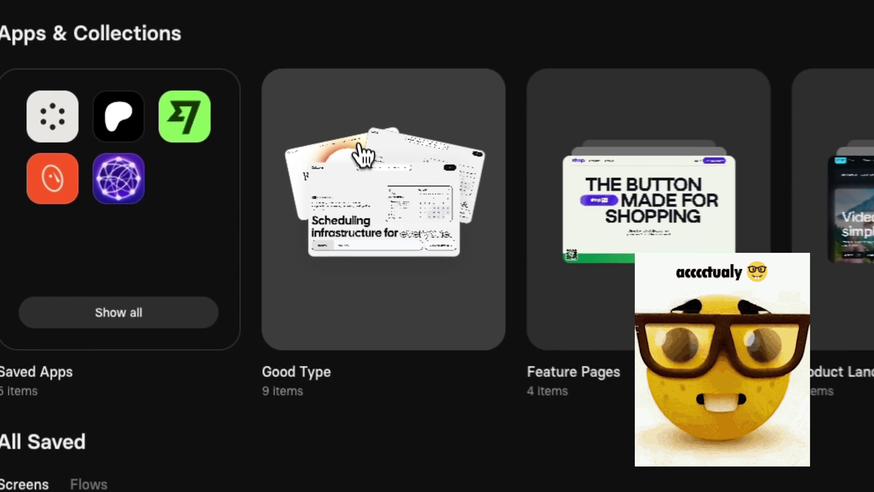
Step: Browse the Good Type collection, viewing the Cal.com and mymind screens full size
left_click(221, 179)
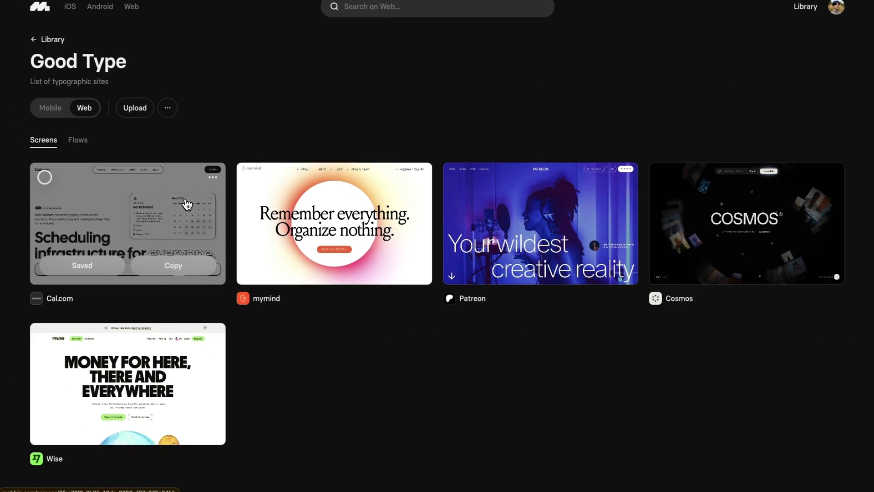
left_click(185, 203)
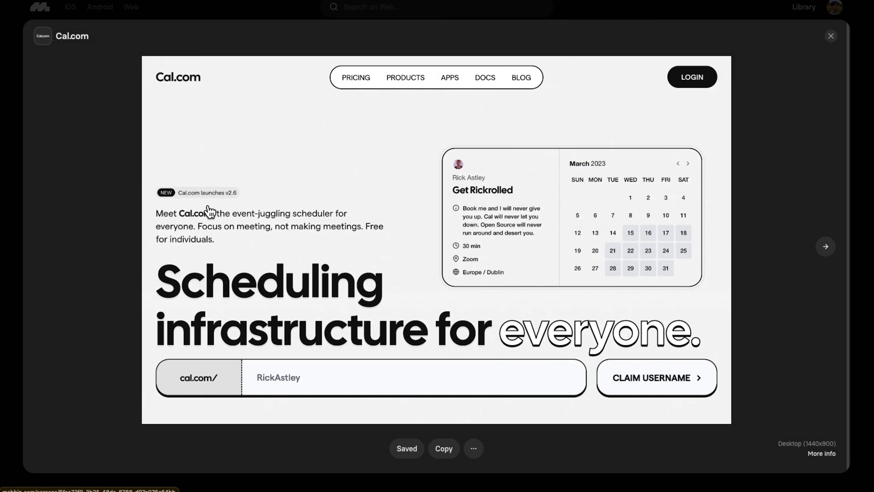
left_click(825, 247)
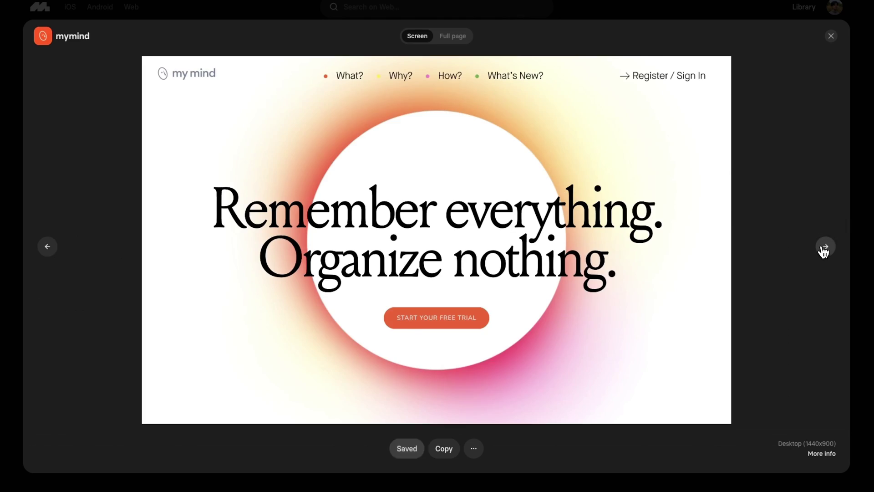
key("Escape")
scroll(220, 308, "down", 5)
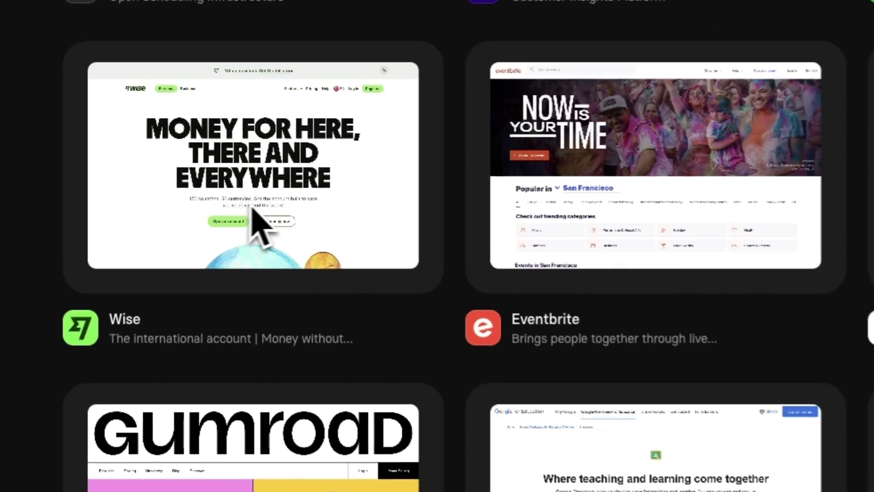
Step: Open the Wise app's flows and scroll to the Onboarding flow
left_click(230, 238)
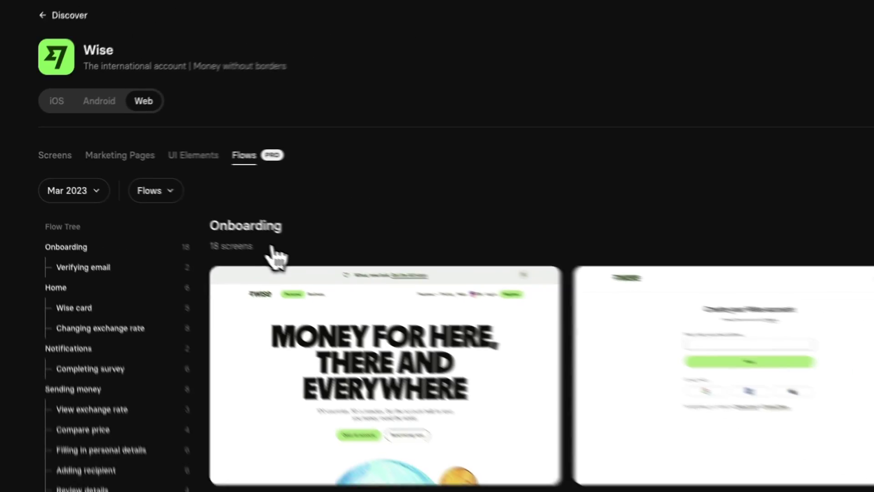
scroll(288, 250, "down", 3)
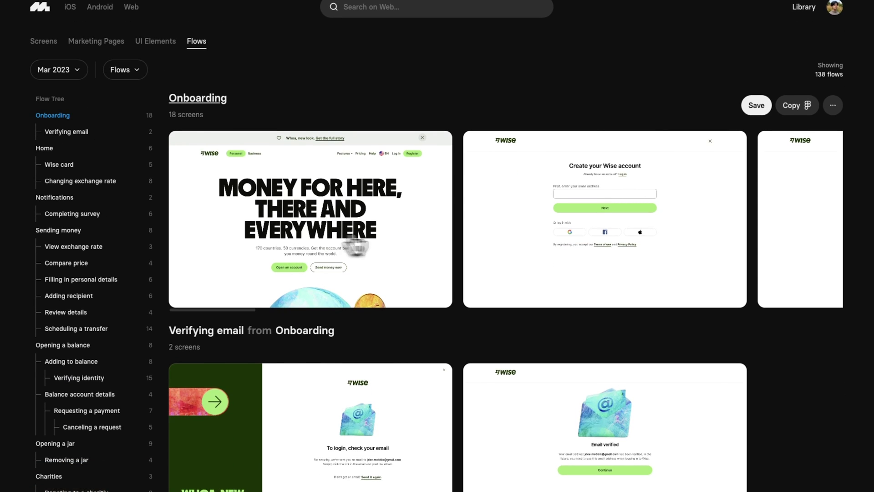
scroll(433, 239, "down", 1)
scroll(437, 236, "right", 5)
scroll(438, 234, "right", 10)
scroll(433, 237, "up", 1)
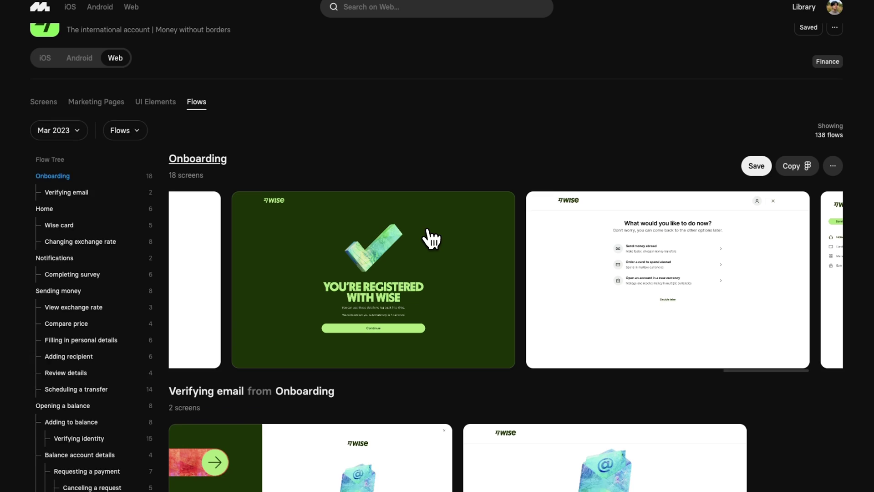
Step: Save Wise's 18-screen Onboarding flow to the Library and preview its screens
left_click(756, 177)
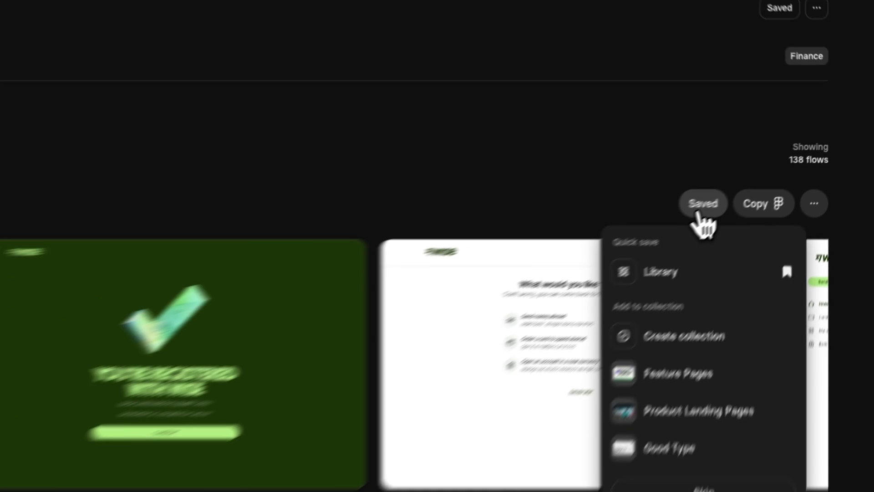
left_click(496, 196)
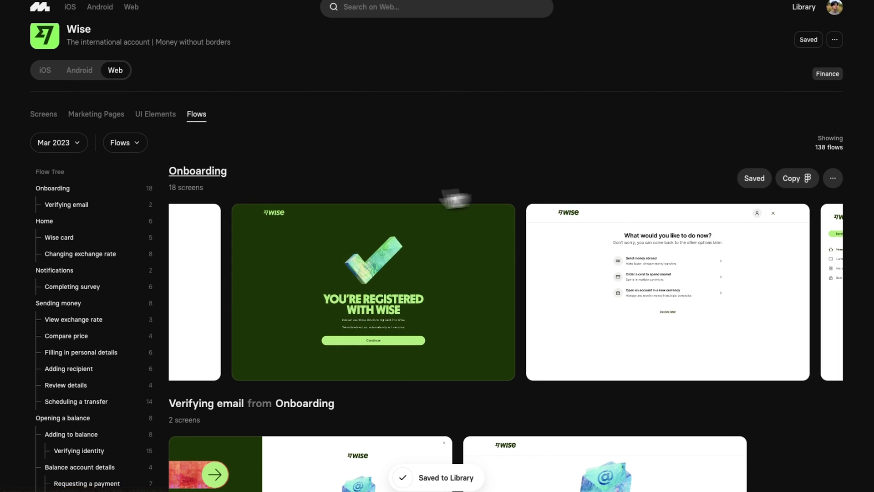
left_click(374, 214)
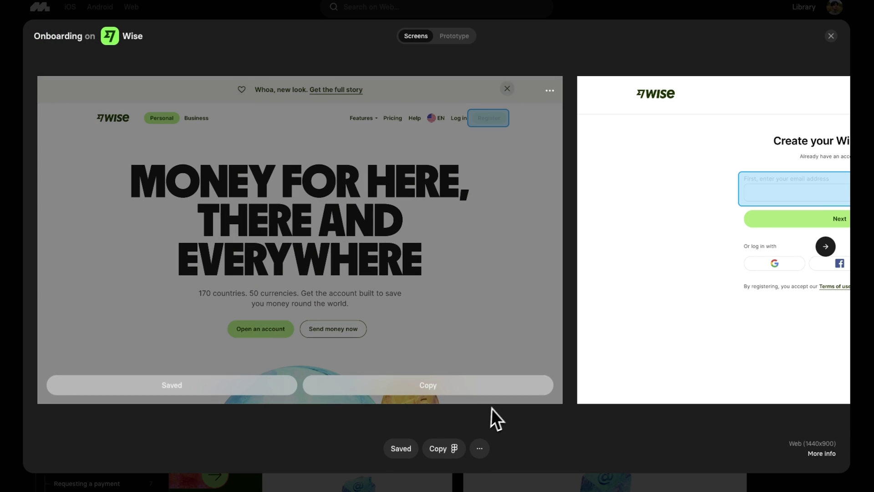
left_click(386, 10)
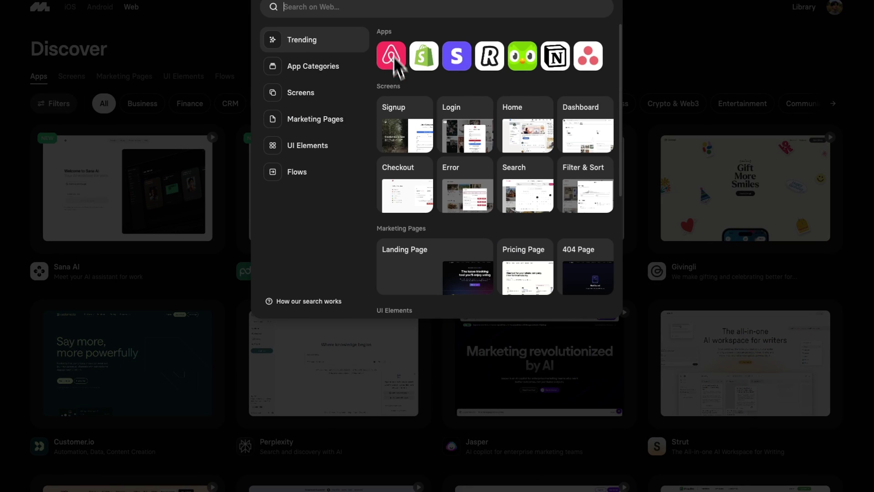
Step: Show the App Categories list with counts in the search panel and scroll through it
scroll(414, 148, "down", 3)
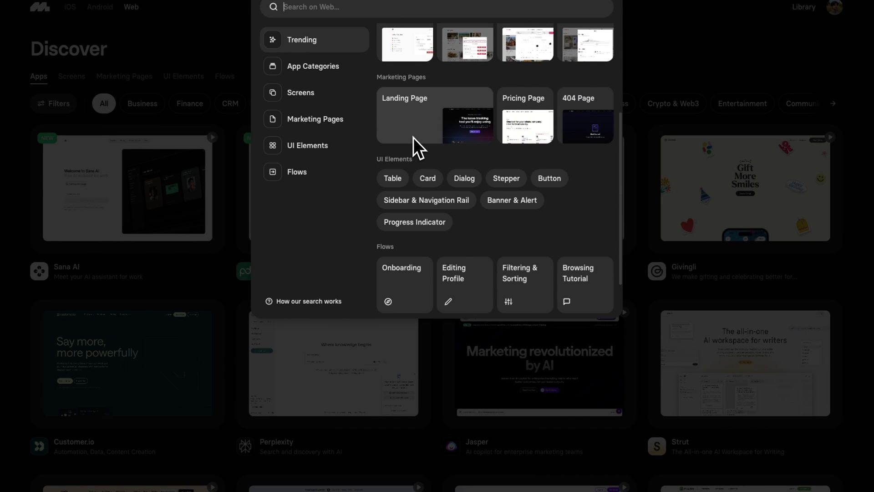
scroll(413, 137, "down", 1)
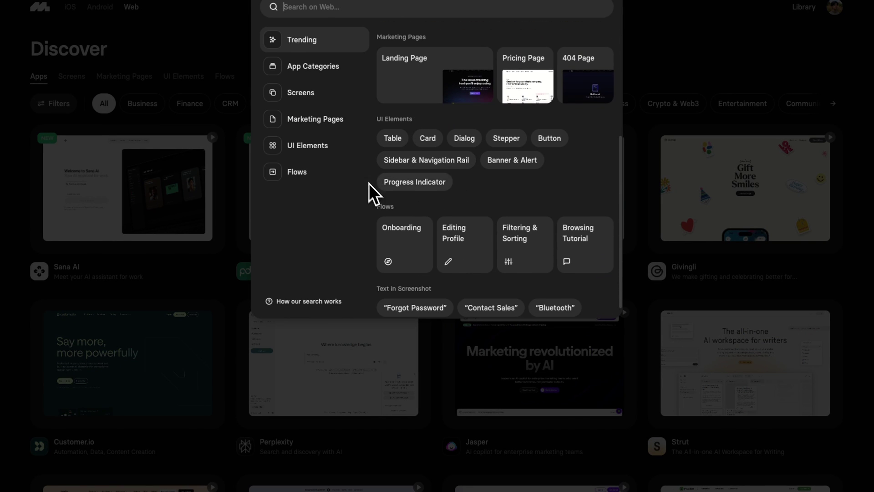
scroll(490, 180, "down", 1)
left_click(339, 78)
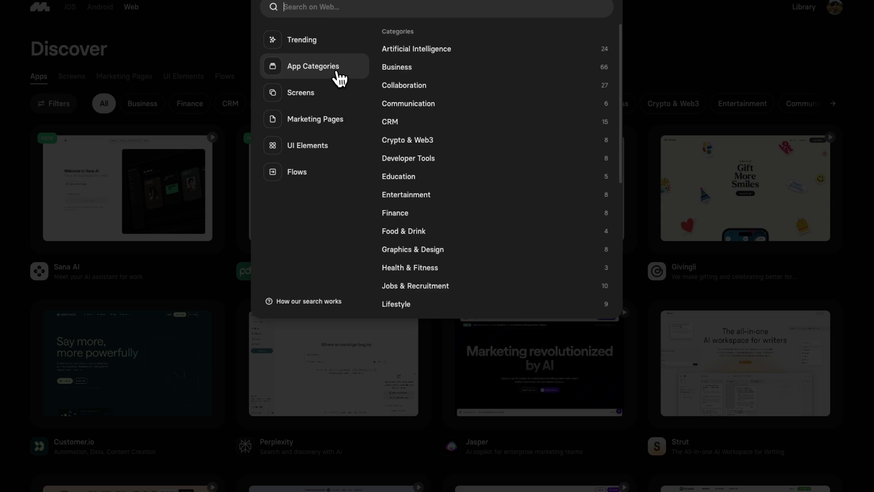
scroll(431, 136, "down", 5)
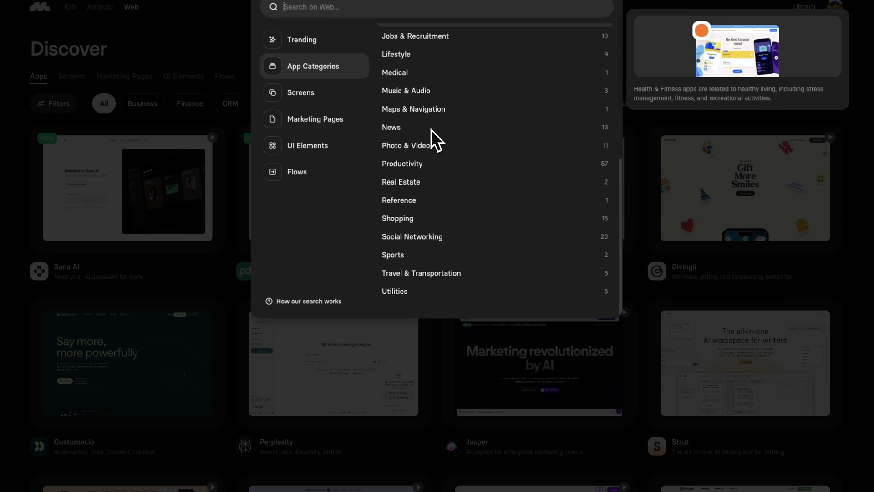
Step: Browse the screen categories, such as Post Detail (148) and Add & Create (2,642)
left_click(326, 95)
scroll(434, 132, "down", 5)
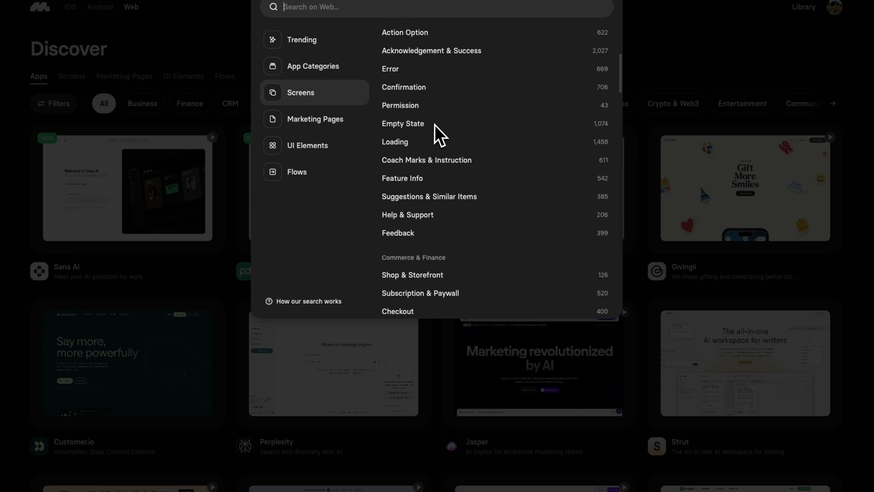
scroll(426, 142, "down", 5)
scroll(410, 141, "down", 5)
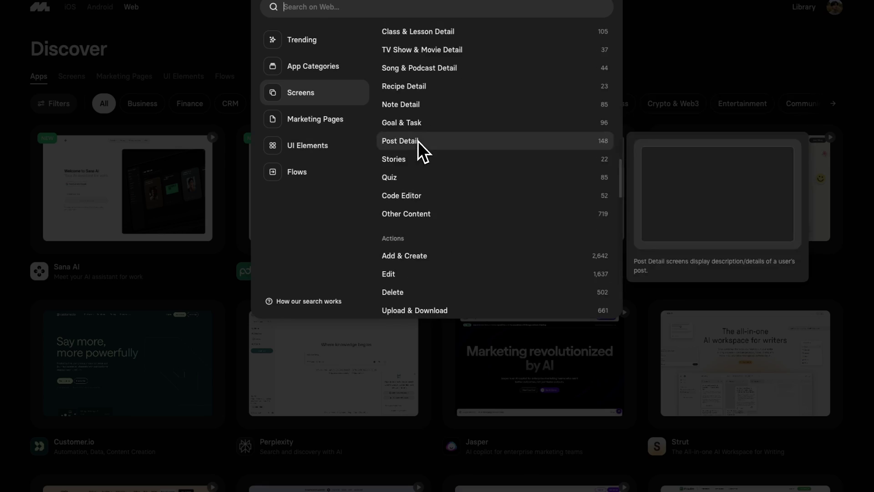